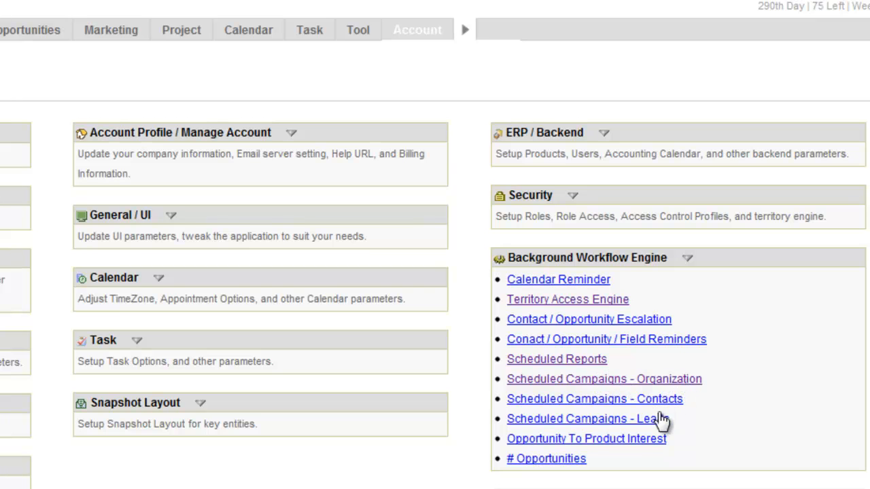
# Open the Scheduled Campaigns - Organization workflow, start a new entry, and review the options in its Organization list.
pyautogui.moveTo(681, 420); pyautogui.dragTo(507, 379)
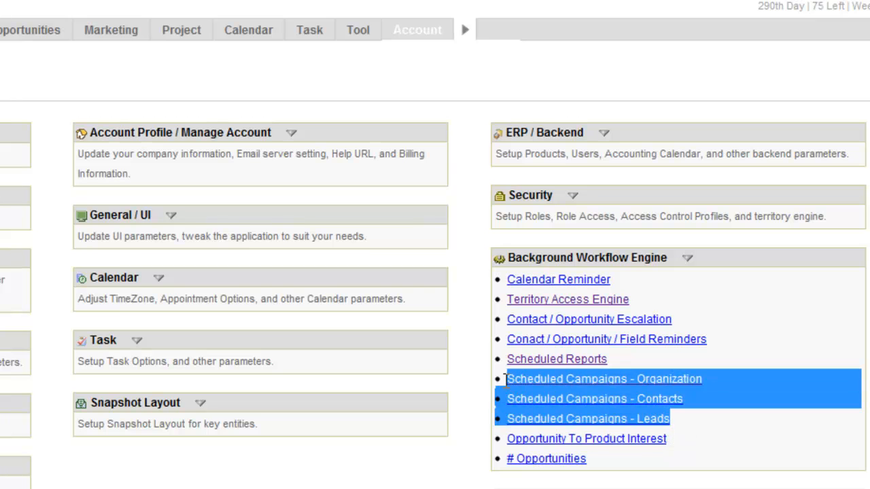
pyautogui.click(705, 421)
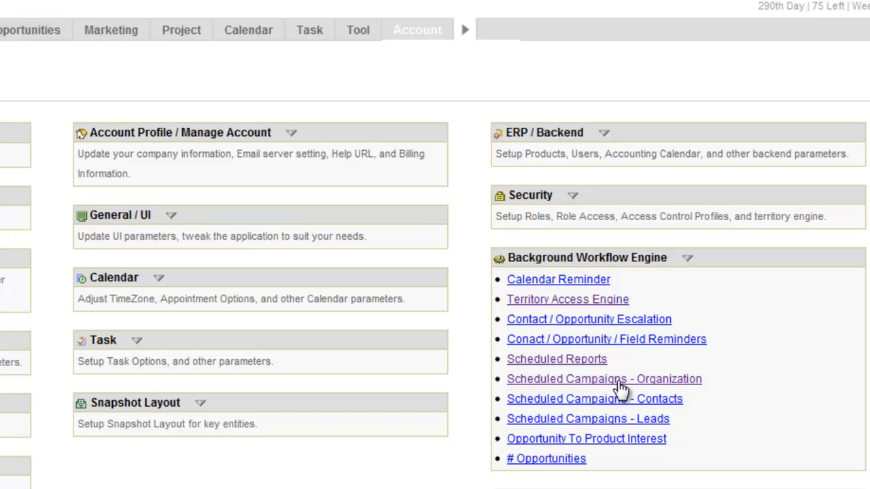
pyautogui.click(598, 382)
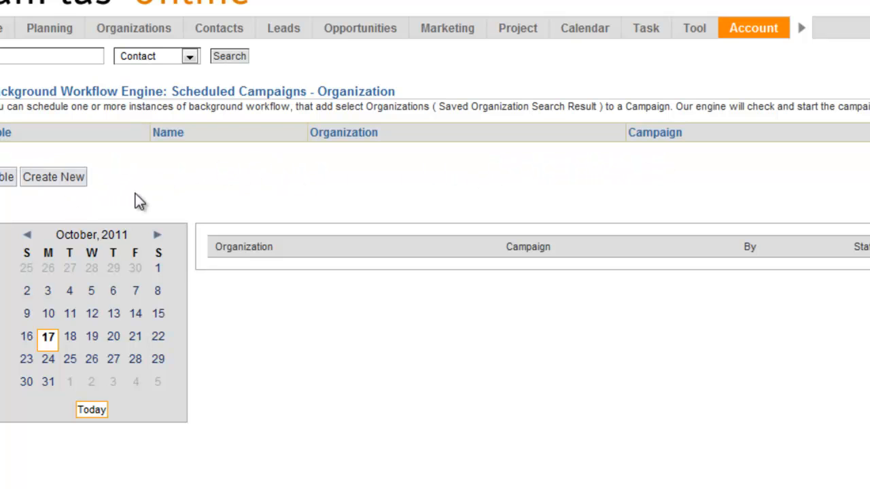
pyautogui.click(57, 178)
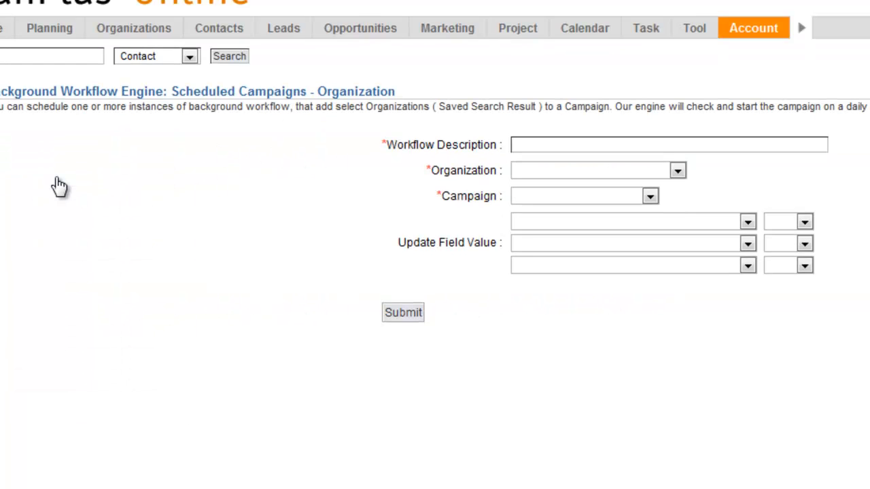
pyautogui.click(676, 171)
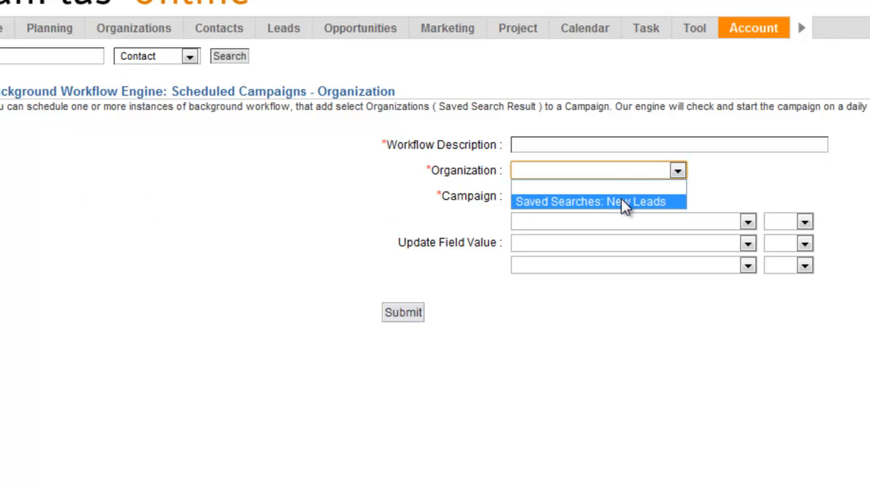
pyautogui.click(777, 168)
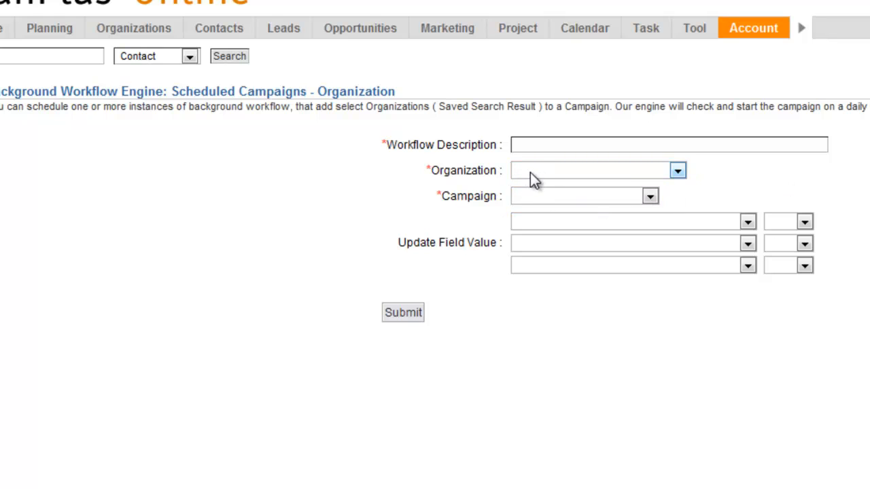
pyautogui.click(677, 171)
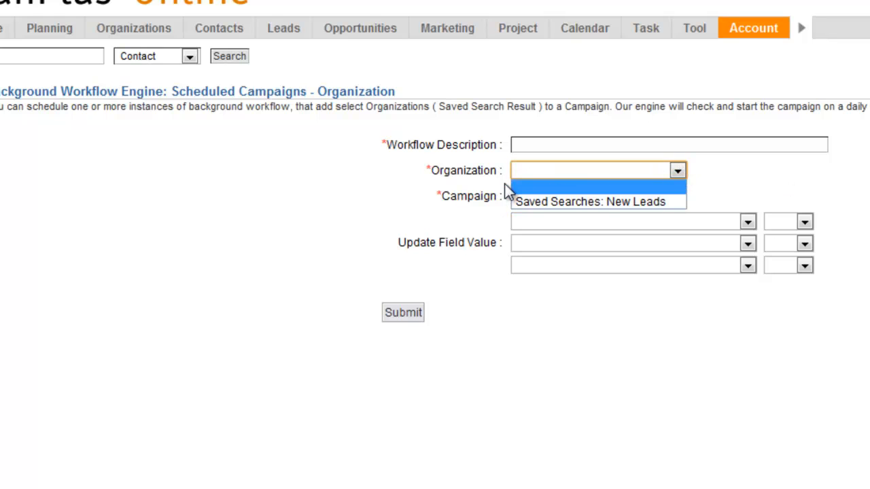
pyautogui.click(507, 184)
pyautogui.click(677, 171)
pyautogui.click(728, 176)
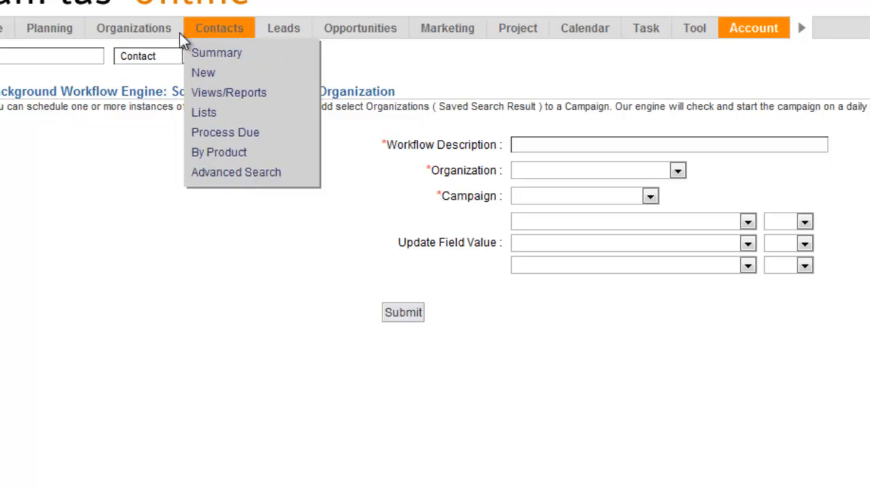
# Open the organization Advanced Search and view its saved searches.
pyautogui.moveTo(133, 35)
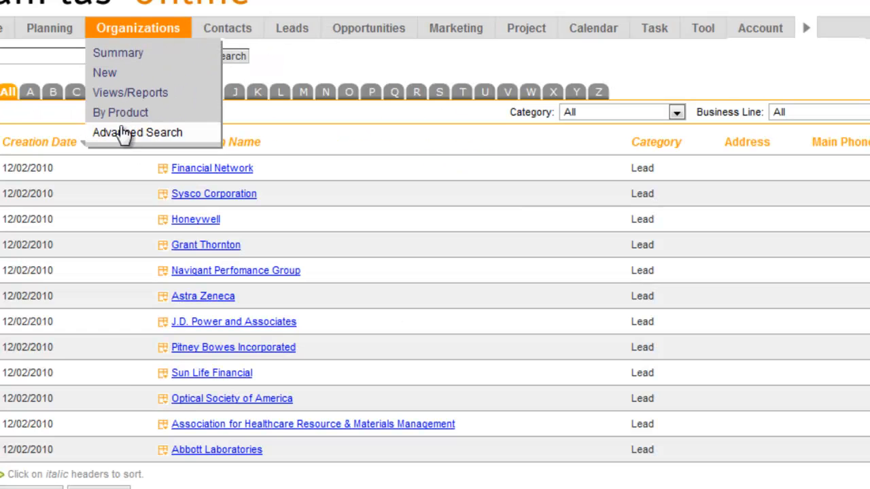
pyautogui.click(112, 132)
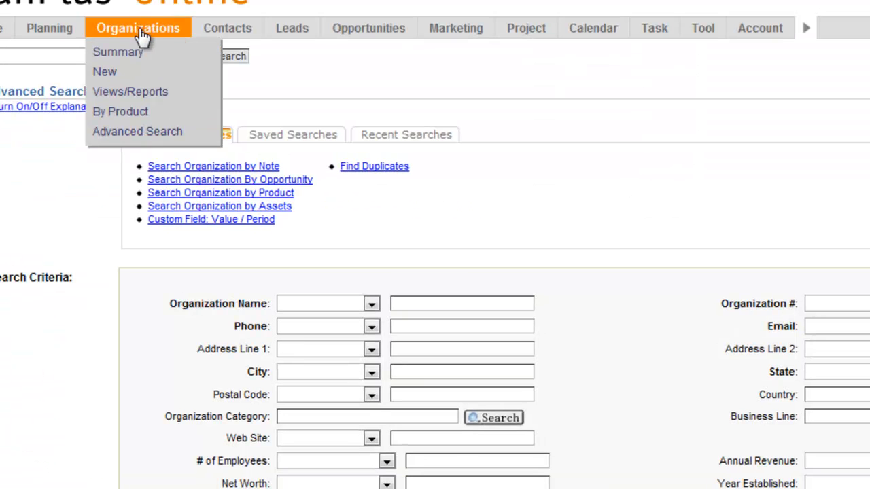
pyautogui.click(284, 143)
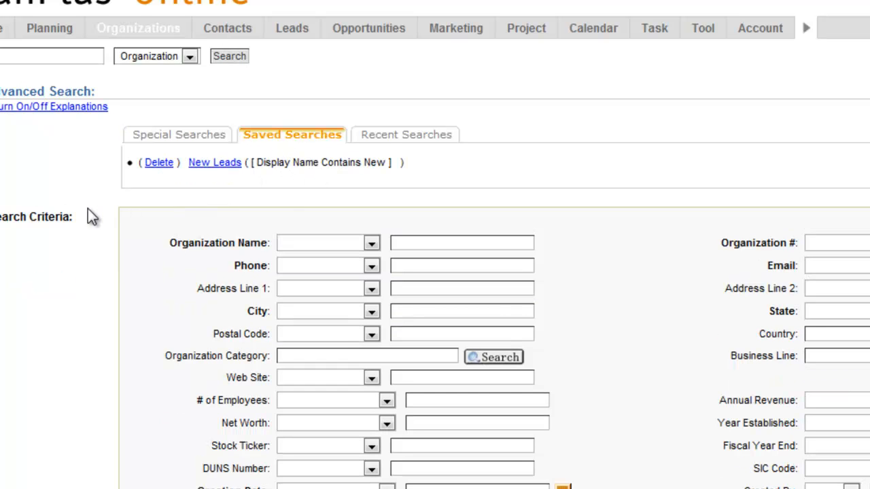
# Set the Organization Category search criterion to Equals HOA.
pyautogui.scroll(-2, 293, 231)
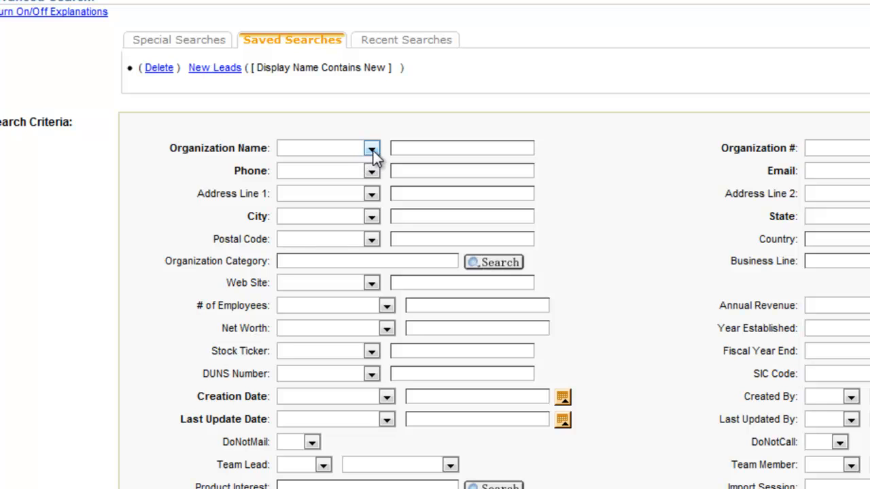
pyautogui.click(487, 263)
pyautogui.click(123, 99)
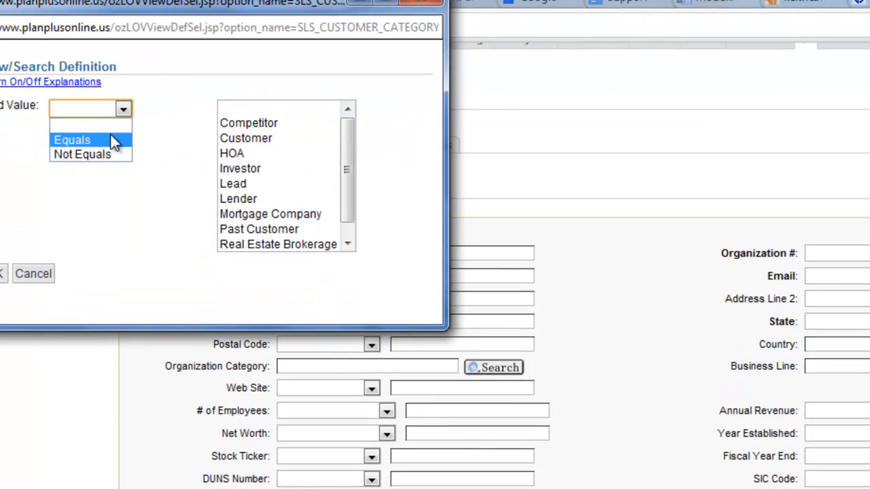
pyautogui.click(78, 113)
pyautogui.click(232, 141)
pyautogui.click(3, 273)
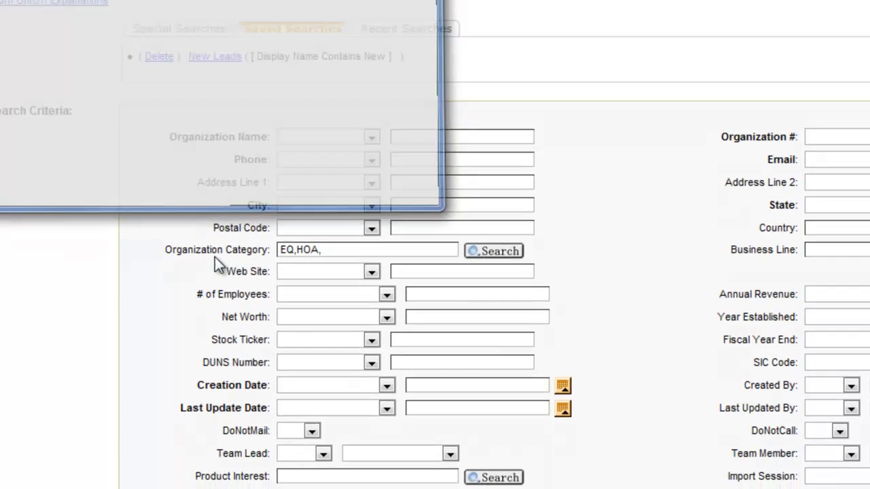
pyautogui.moveTo(705, 435); pyautogui.dragTo(497, 435)
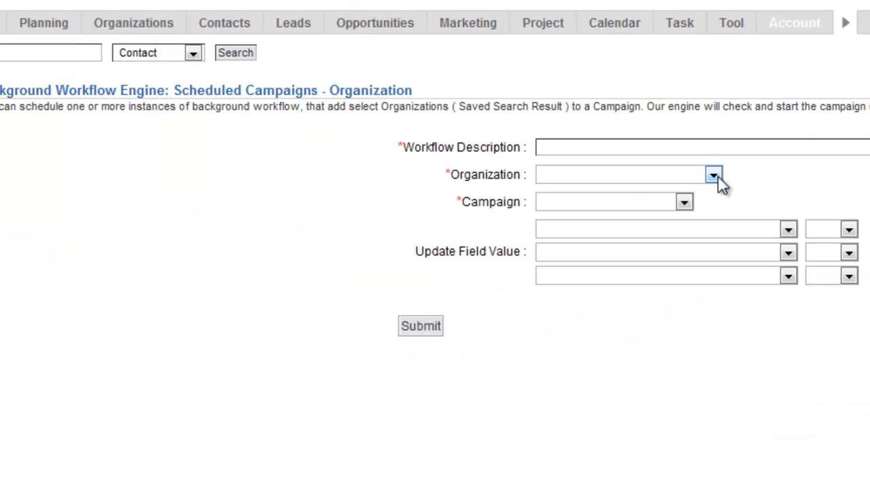
# Review the Organization and Campaign list options on the new scheduled campaign form.
pyautogui.click(713, 176)
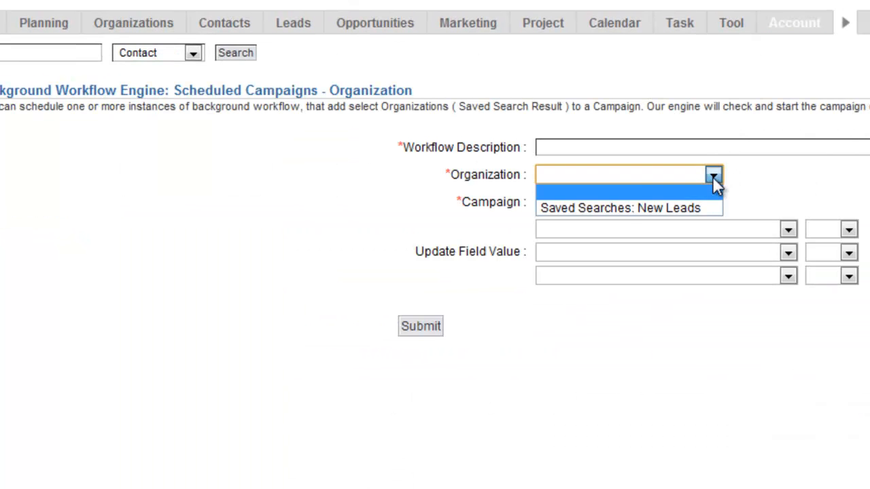
pyautogui.click(772, 189)
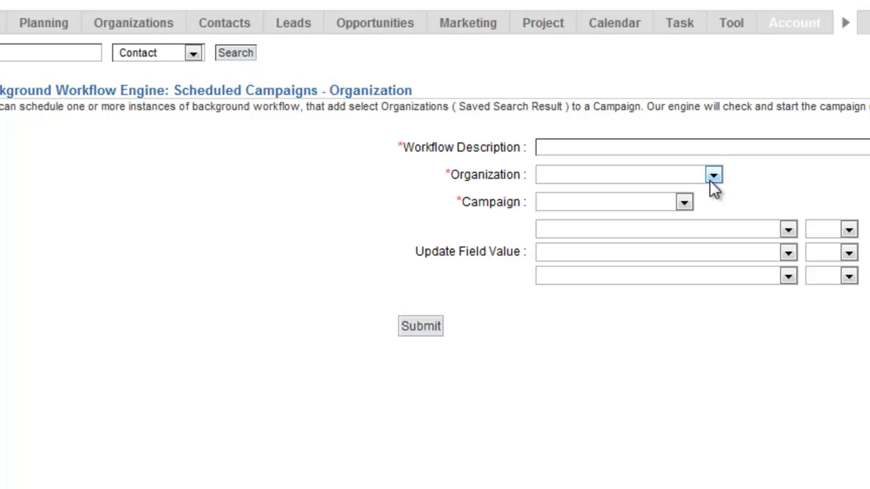
pyautogui.click(684, 201)
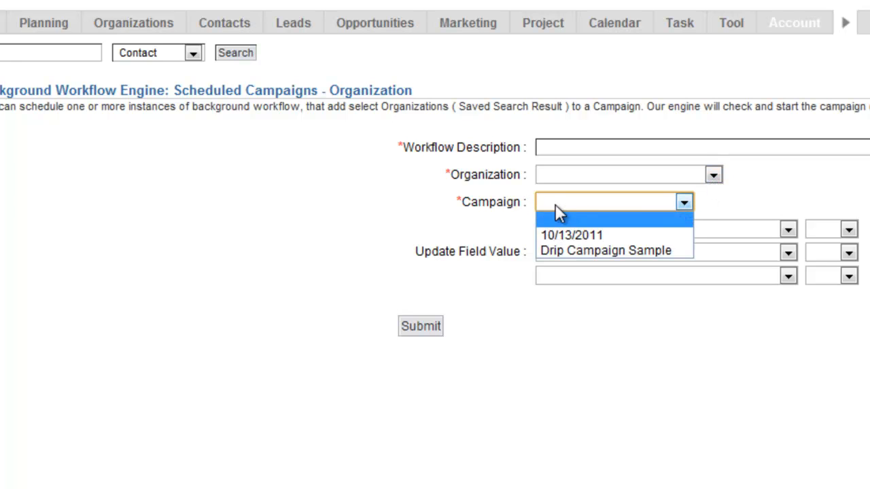
pyautogui.click(529, 205)
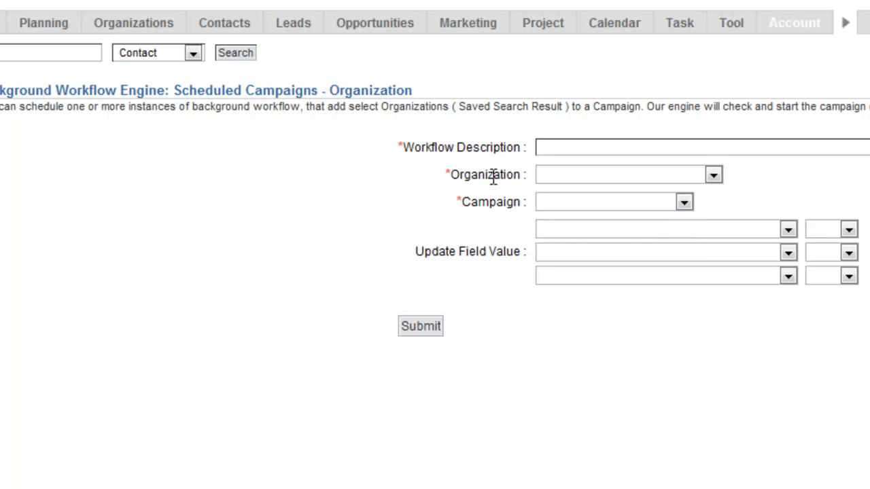
pyautogui.moveTo(466, 30)
pyautogui.moveTo(523, 202); pyautogui.dragTo(462, 202)
pyautogui.click(684, 203)
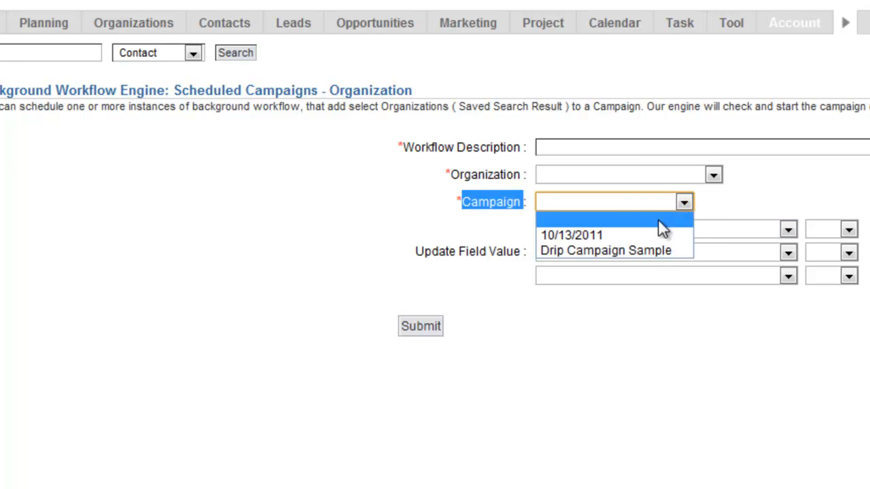
pyautogui.click(738, 197)
pyautogui.moveTo(464, 33)
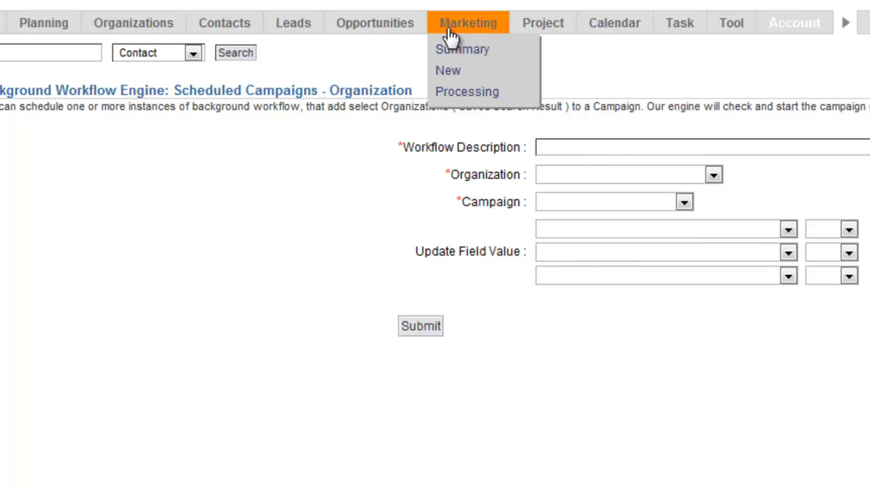
# Open the Drip Campaign Sample drip campaign, edit its settings and update them.
pyautogui.click(474, 28)
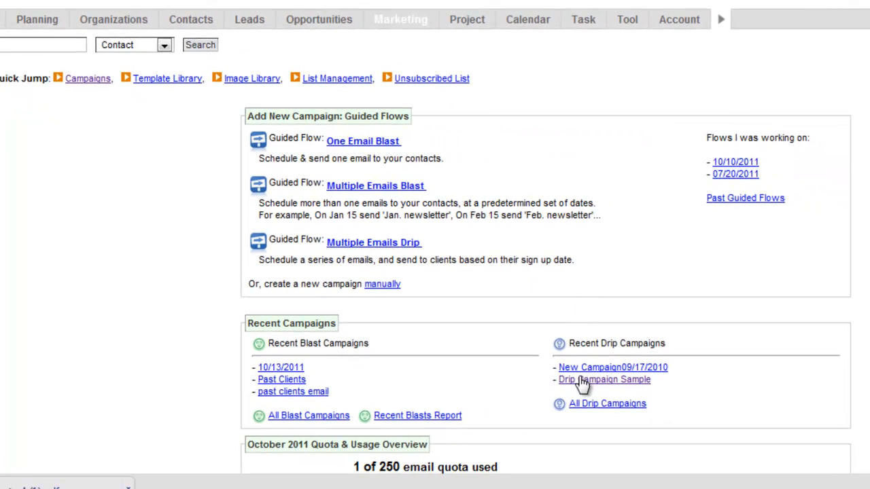
pyautogui.click(575, 381)
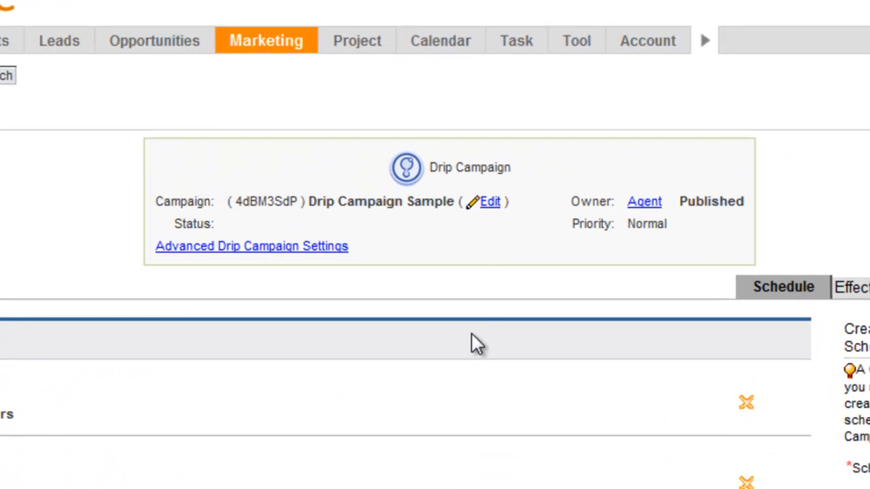
pyautogui.moveTo(747, 203); pyautogui.dragTo(706, 211)
pyautogui.click(715, 221)
pyautogui.click(489, 202)
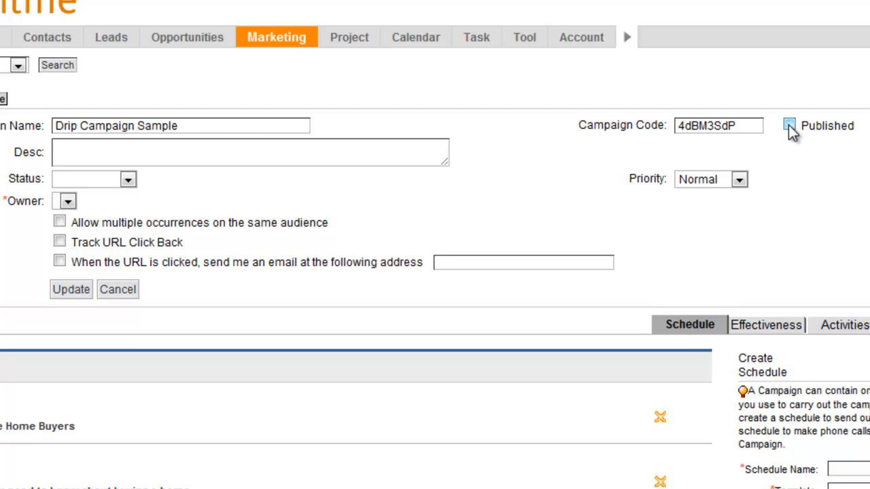
pyautogui.click(69, 291)
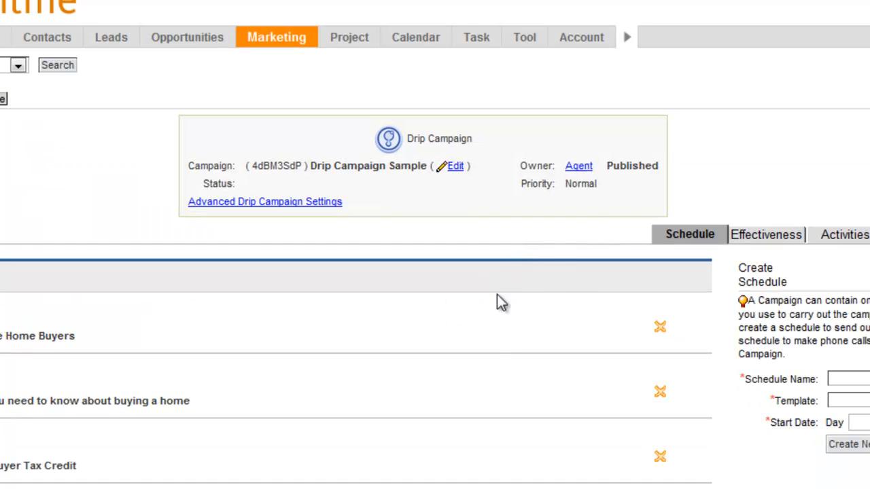
# Return to Scheduled Campaigns - Organization in account setup and start a new scheduled entry.
pyautogui.moveTo(584, 40)
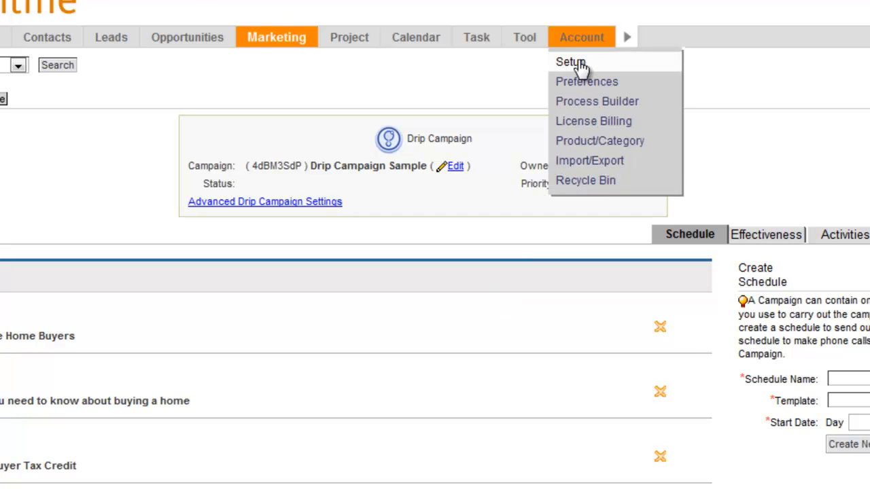
pyautogui.click(577, 62)
pyautogui.moveTo(796, 266)
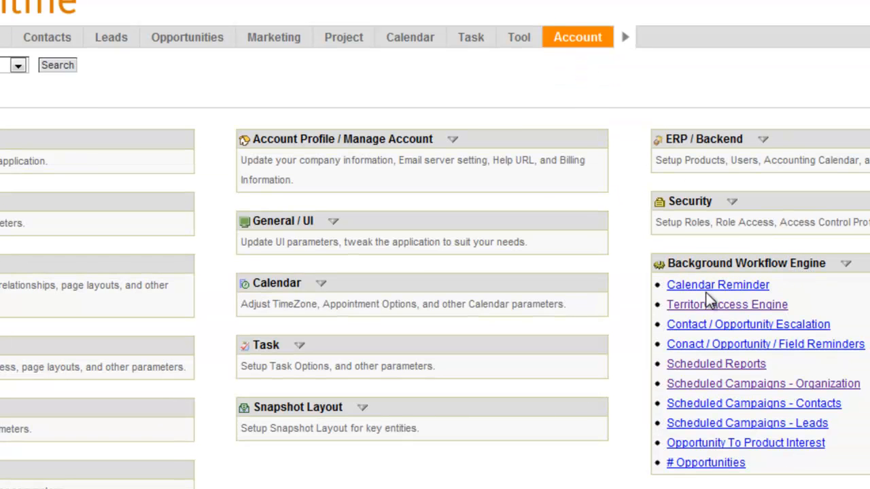
pyautogui.click(722, 383)
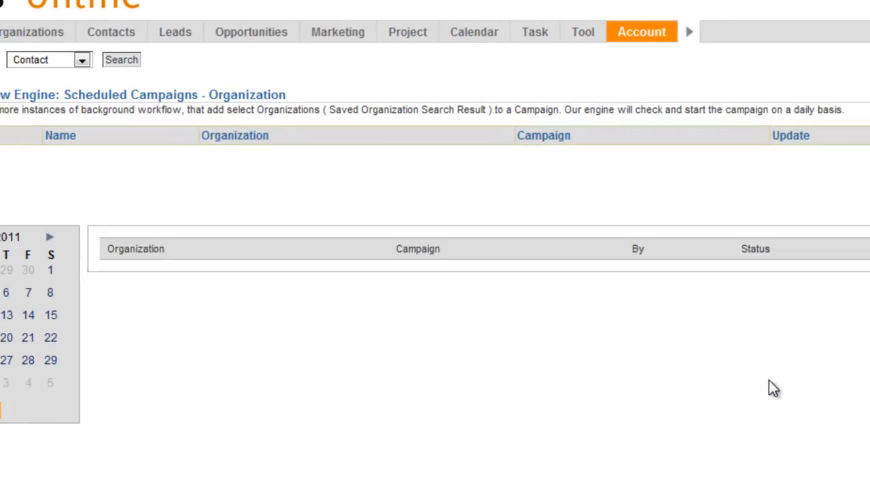
pyautogui.click(64, 175)
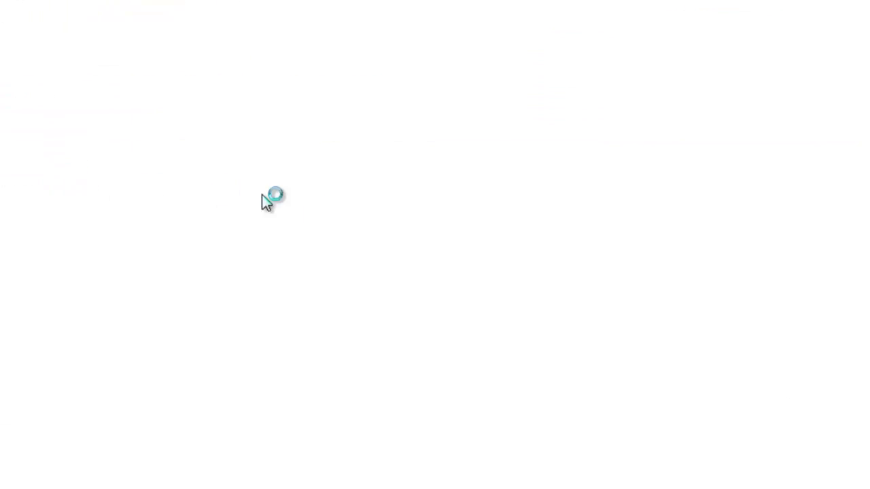
# Choose Saved Searches: New Leads as the organization and Drip Campaign Sample as the campaign.
pyautogui.click(672, 165)
pyautogui.click(604, 197)
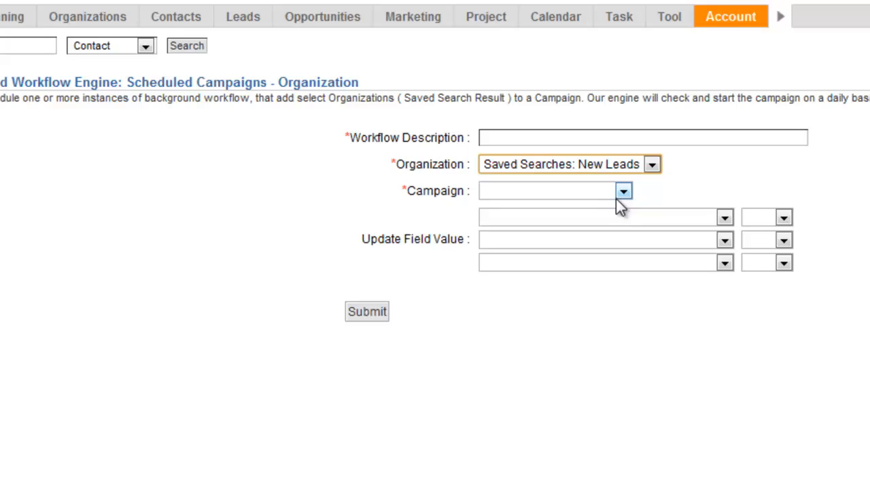
pyautogui.click(623, 191)
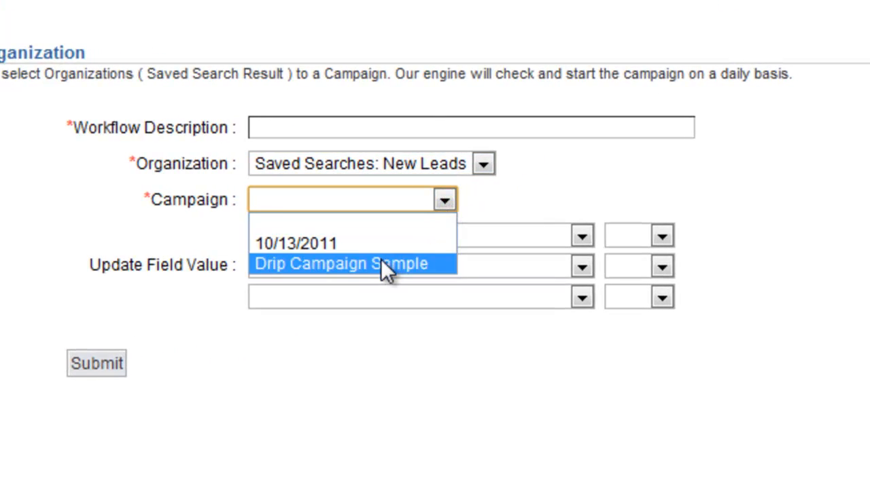
pyautogui.click(579, 242)
pyautogui.click(367, 130)
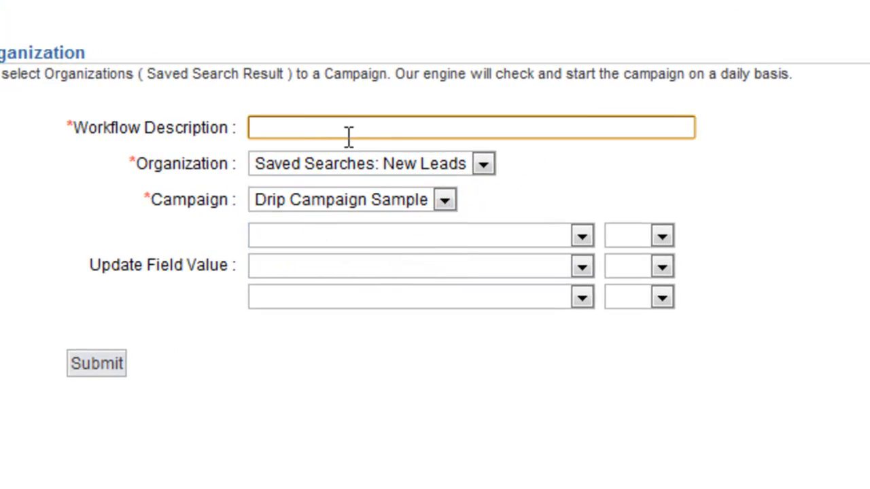
pyautogui.click(483, 165)
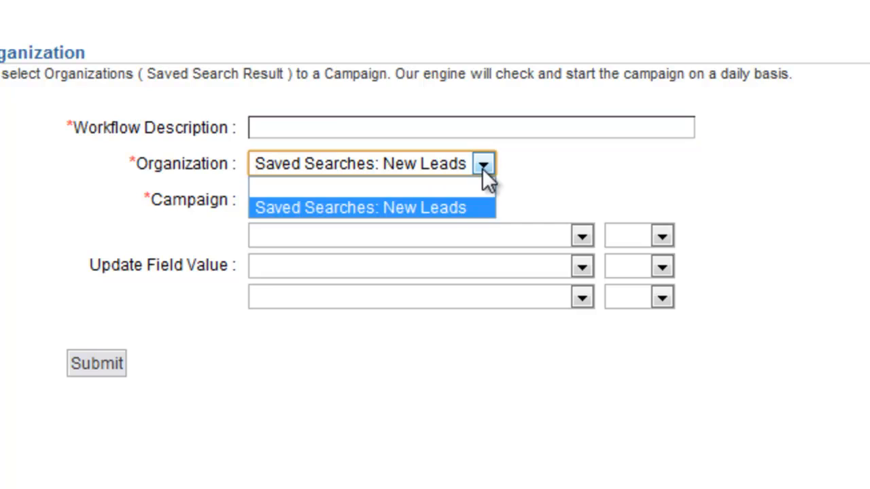
pyautogui.click(461, 208)
pyautogui.click(445, 200)
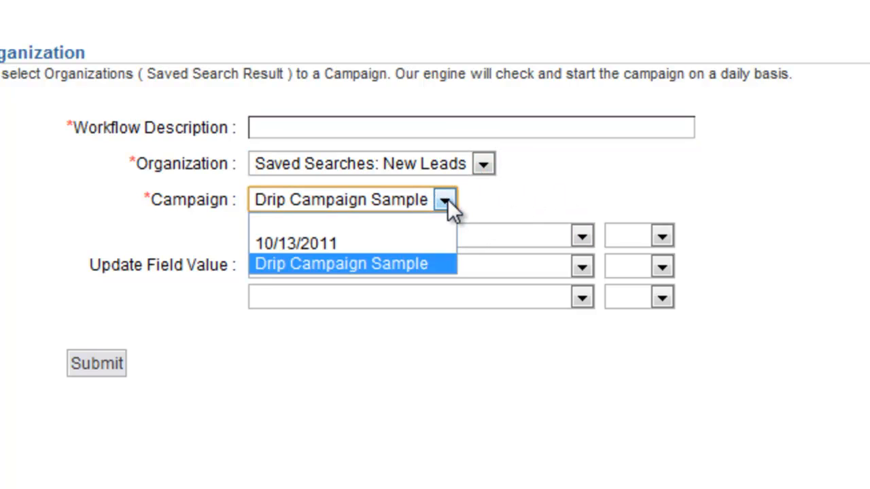
pyautogui.click(548, 204)
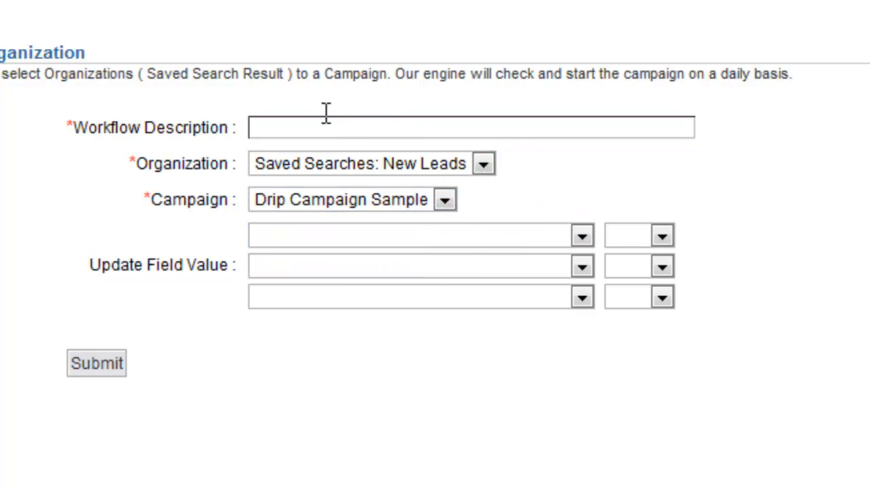
# Enter "New Leads Campaign" as the workflow description.
pyautogui.click(322, 124)
pyautogui.write('New Lea')
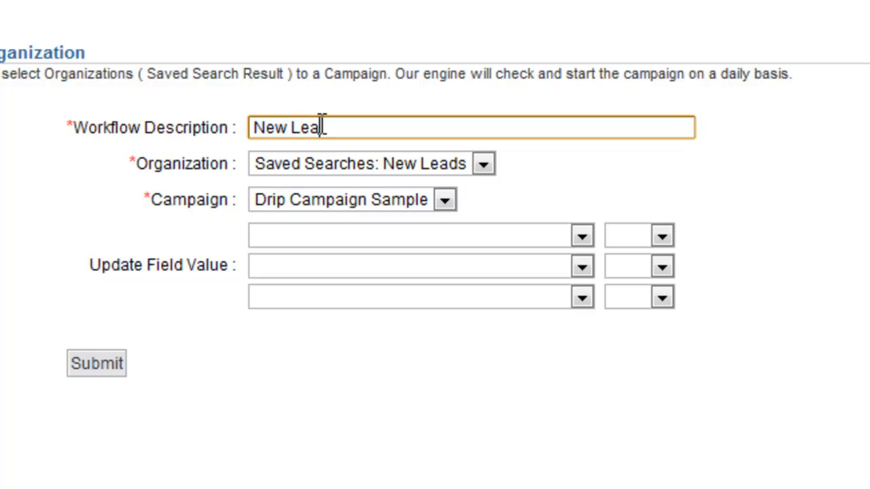
pyautogui.write('ds Campaign')
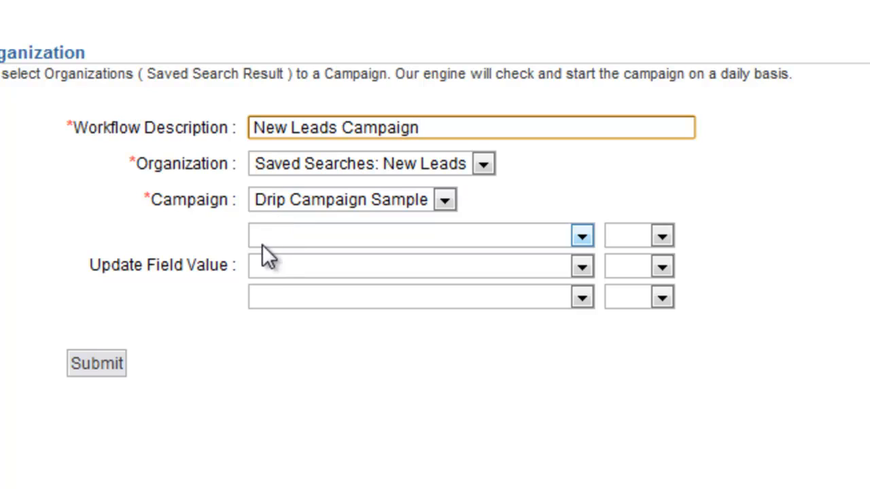
# Choose Custom1 as the first update field and open its value options.
pyautogui.click(582, 237)
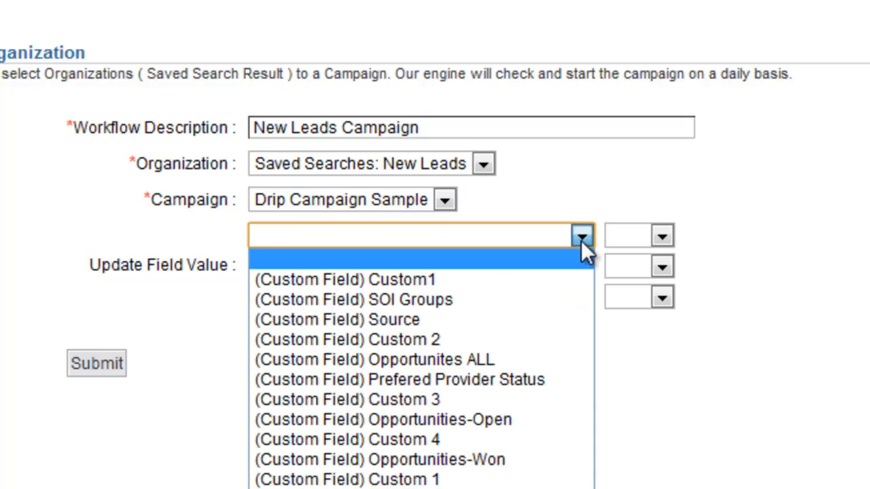
pyautogui.click(546, 279)
pyautogui.click(662, 236)
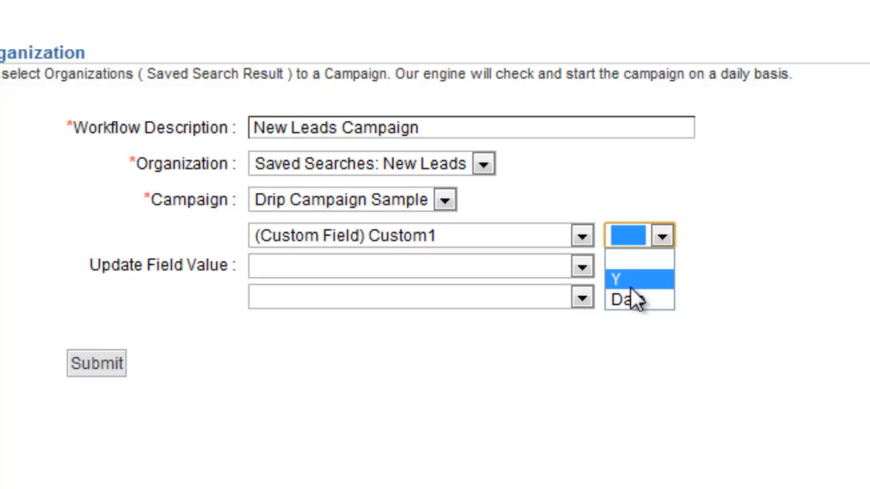
pyautogui.click(607, 343)
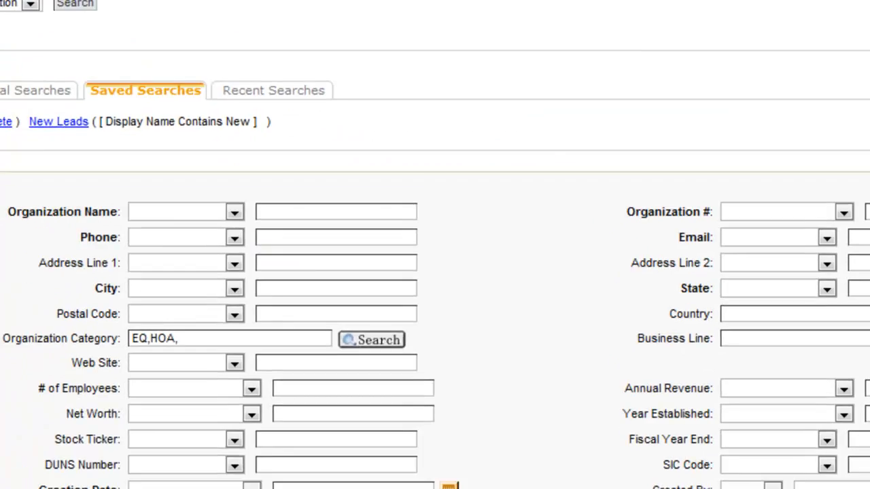
# Edit the New Leads saved search to add the condition Brokers Name Not Equals Y and save the criteria.
pyautogui.click(199, 106)
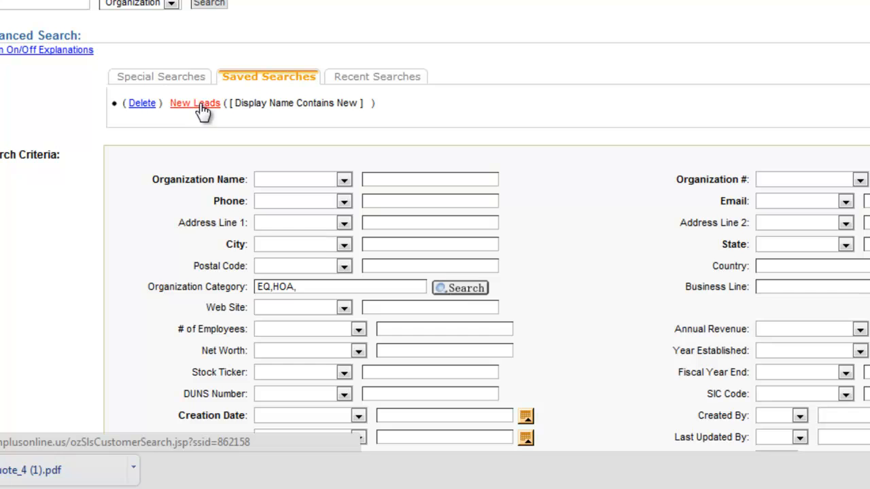
pyautogui.scroll(-10, 515, 252)
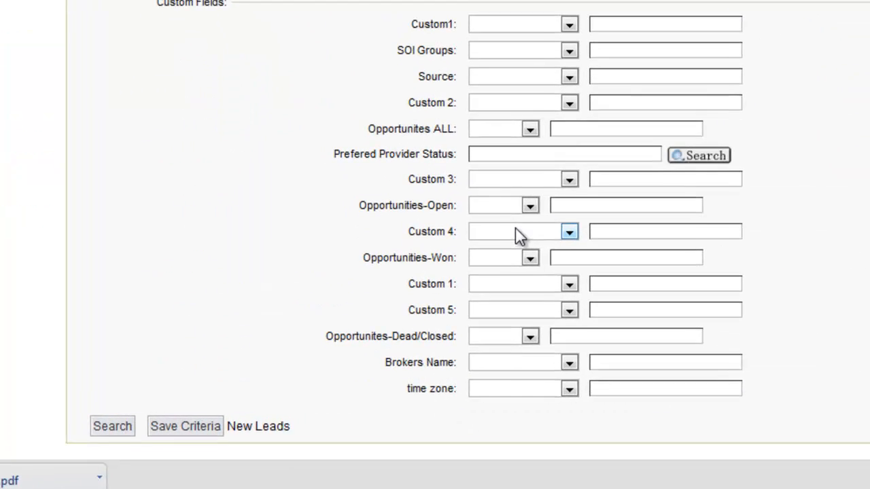
pyautogui.click(570, 362)
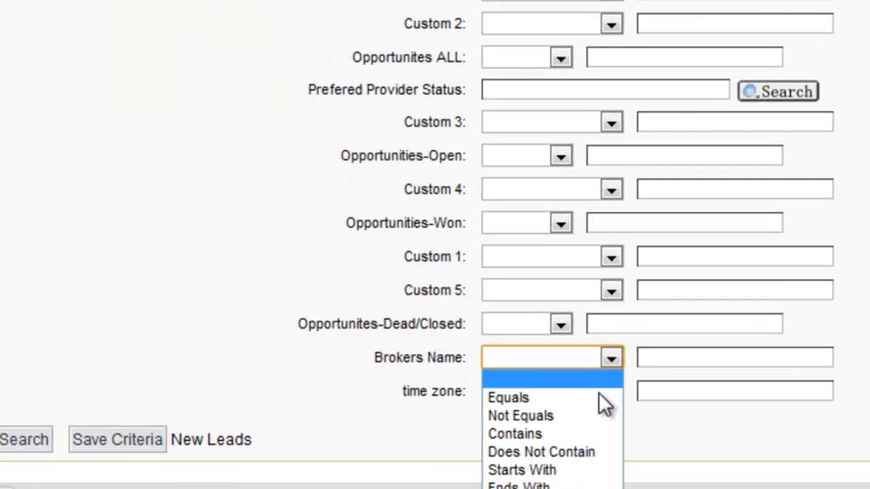
pyautogui.click(555, 412)
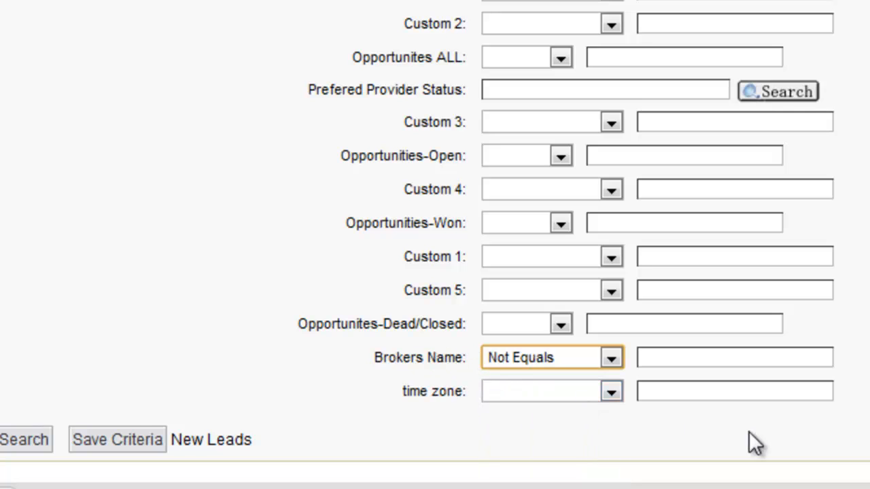
pyautogui.click(685, 357)
pyautogui.write('Y')
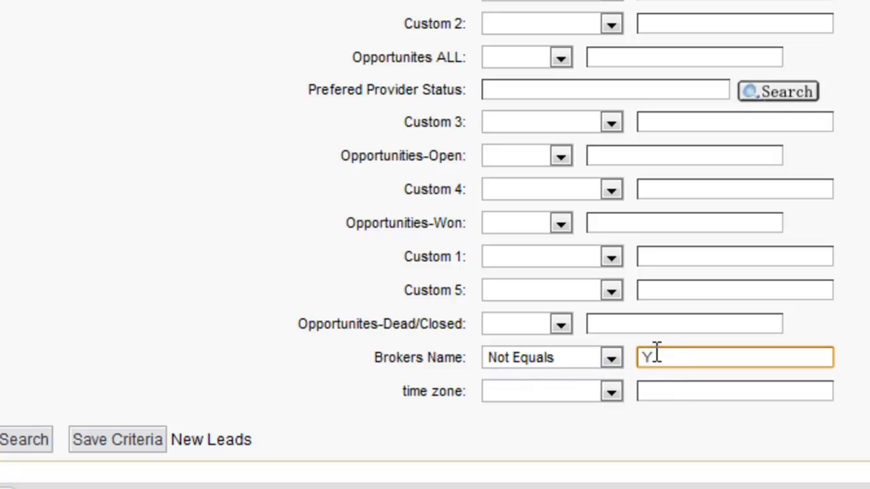
pyautogui.click(117, 440)
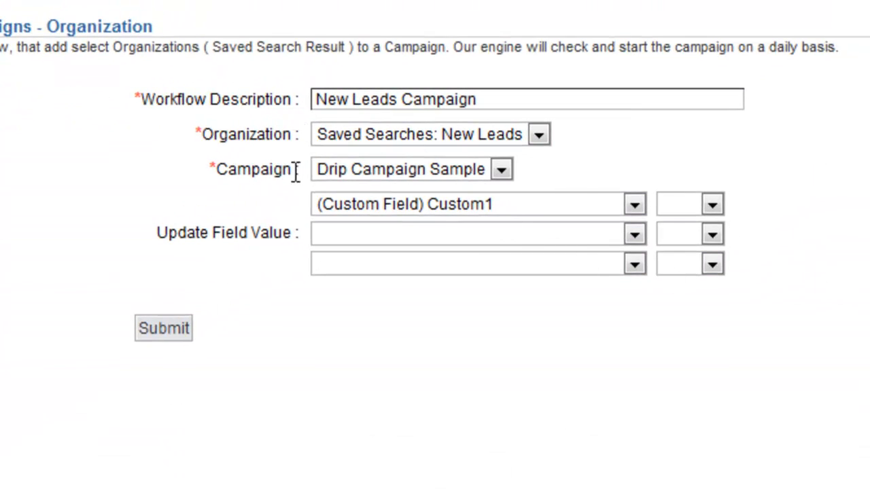
# Set the first update field to Brokers Name with value Y and submit the scheduled workflow.
pyautogui.moveTo(214, 136); pyautogui.dragTo(293, 135)
pyautogui.click(310, 138)
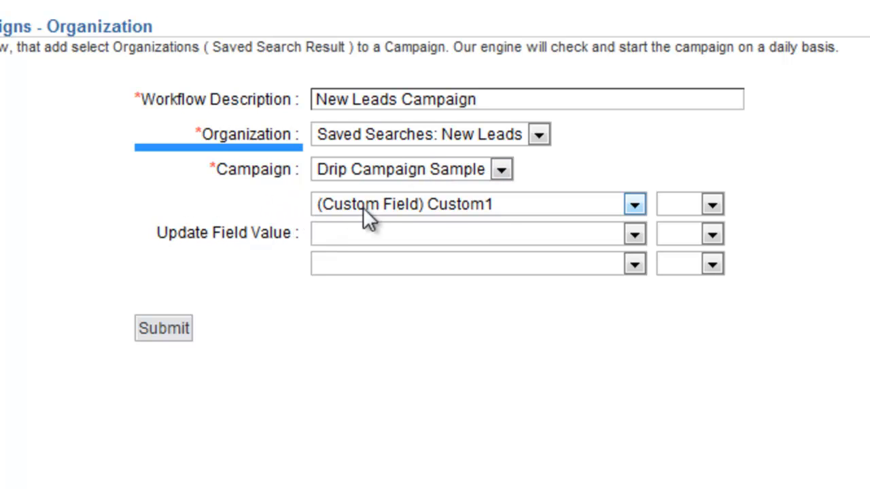
pyautogui.click(626, 205)
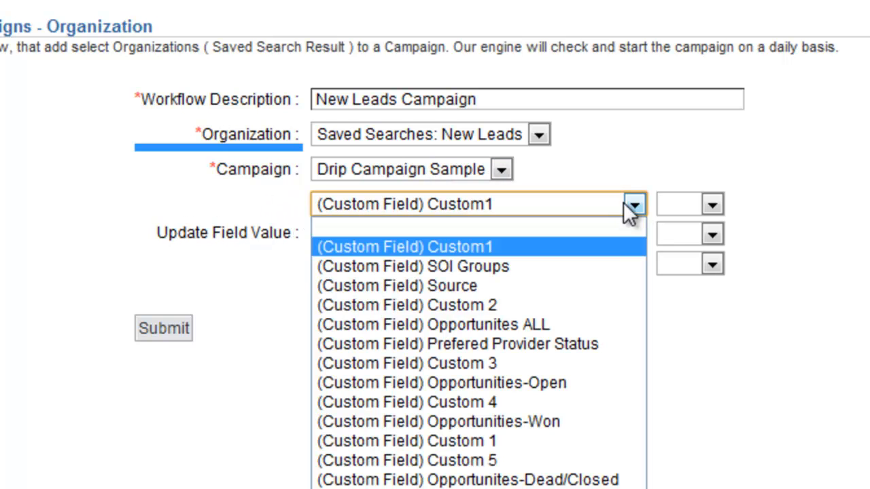
pyautogui.click(522, 488)
pyautogui.click(713, 205)
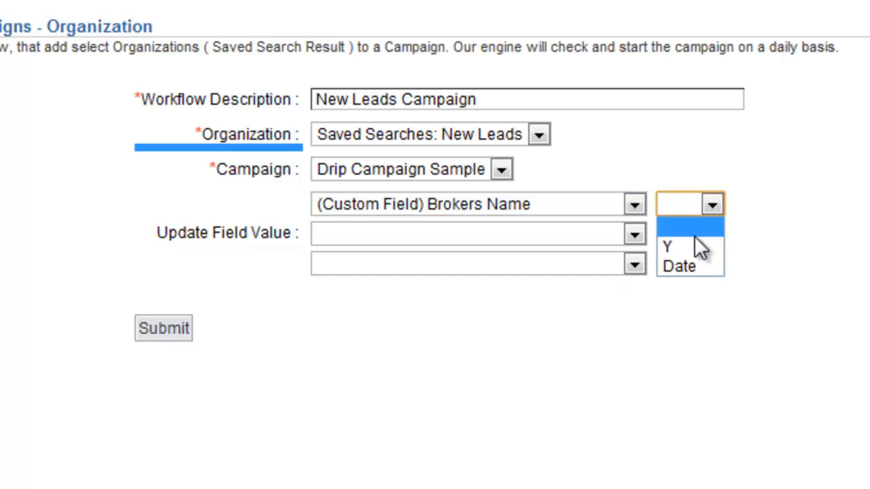
pyautogui.click(692, 245)
pyautogui.click(604, 149)
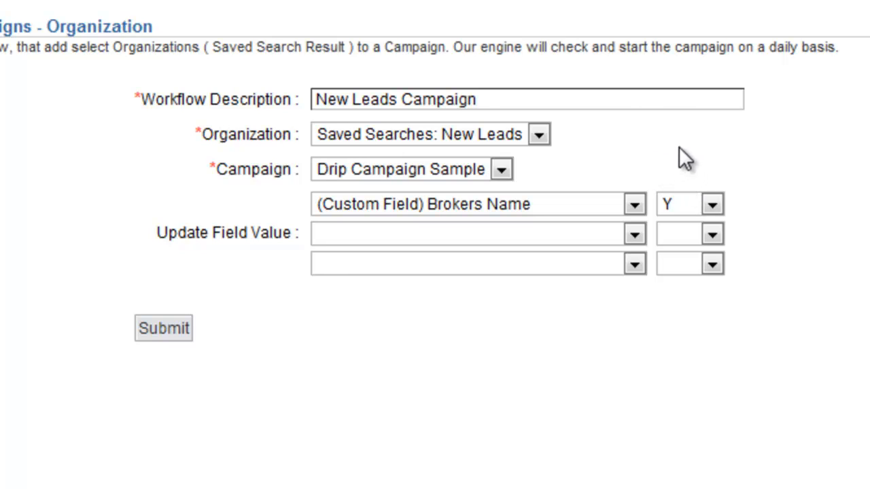
pyautogui.click(165, 331)
# Open the Drip Campaign Sample's advanced drip settings and review the contact delivery condition options.
pyautogui.click(477, 25)
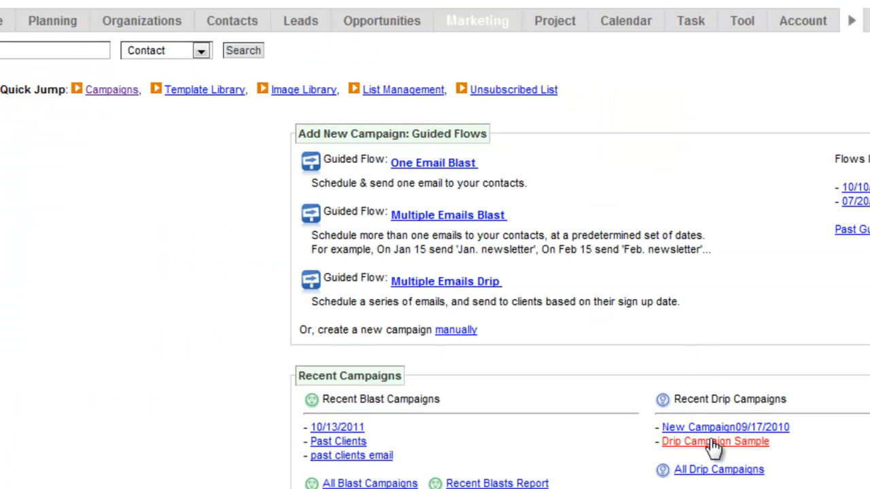
pyautogui.click(714, 443)
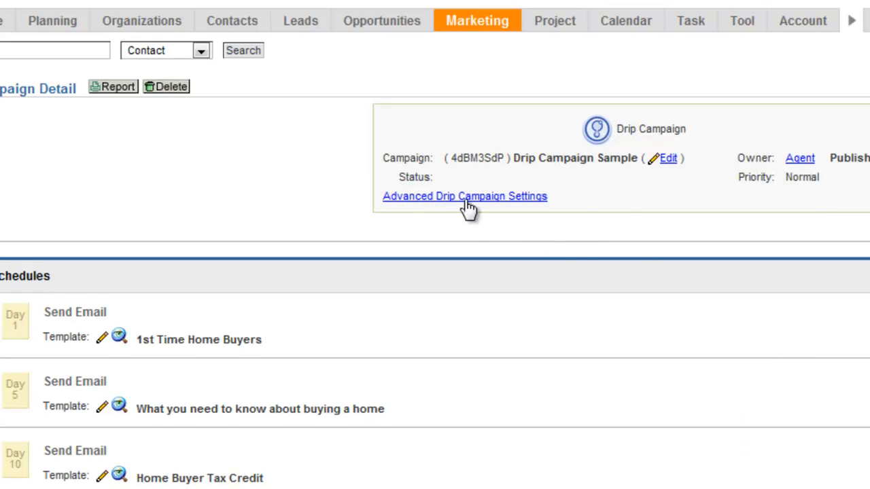
pyautogui.click(408, 197)
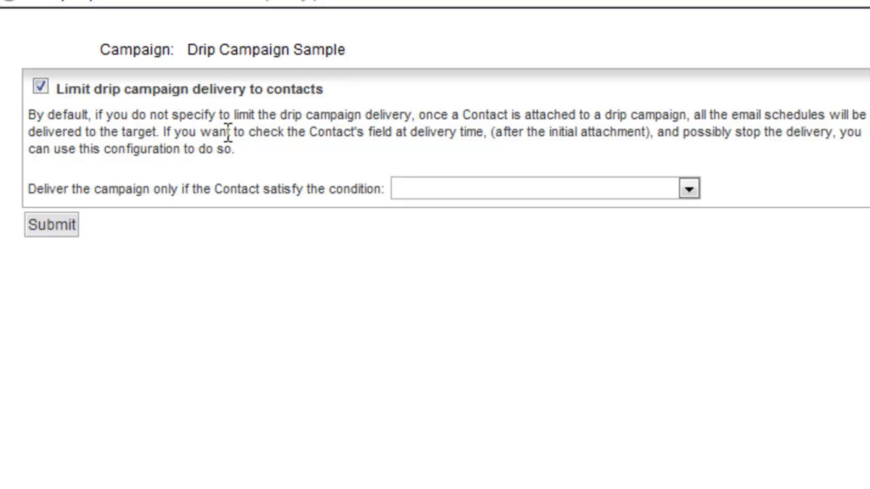
pyautogui.click(458, 189)
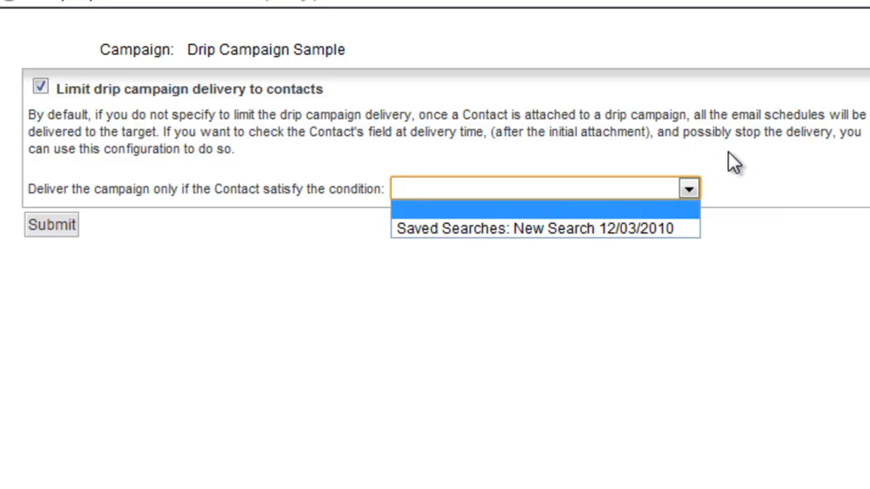
pyautogui.click(754, 191)
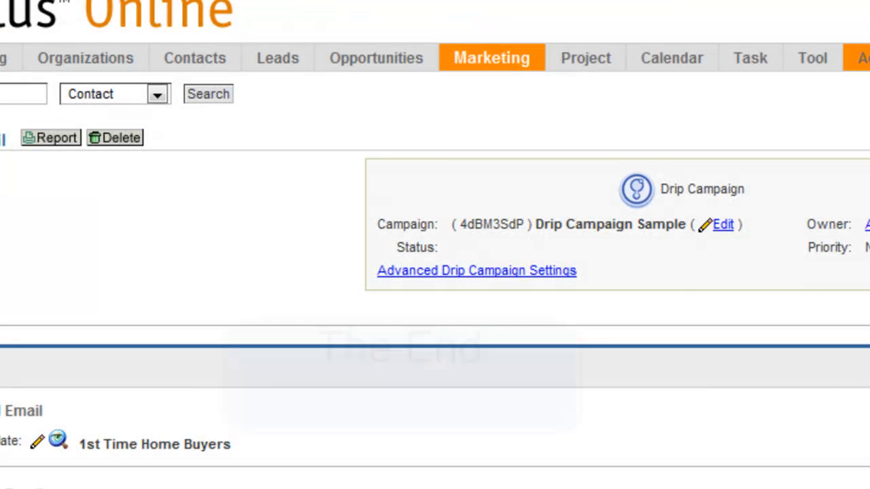